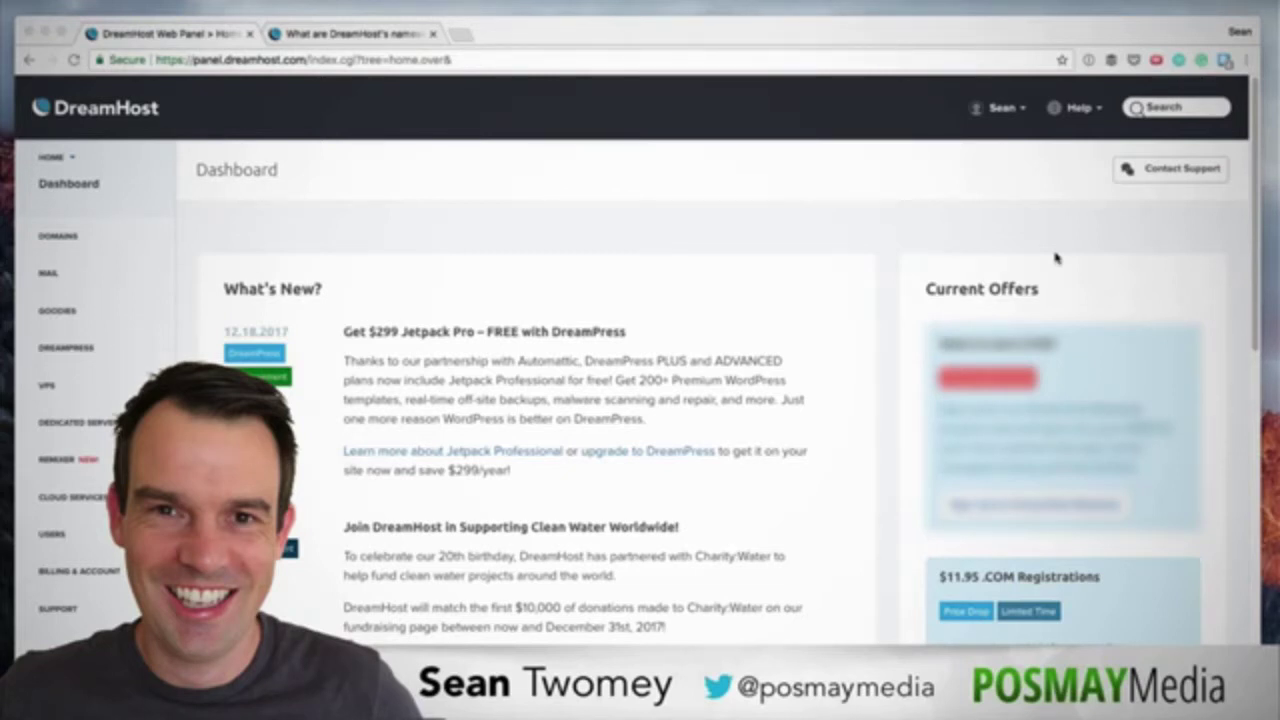
Search Registrations for mynewwebsite448800.com, which shows as available for $11.95.
{"action": "left_click", "coordinate": [95, 246]}
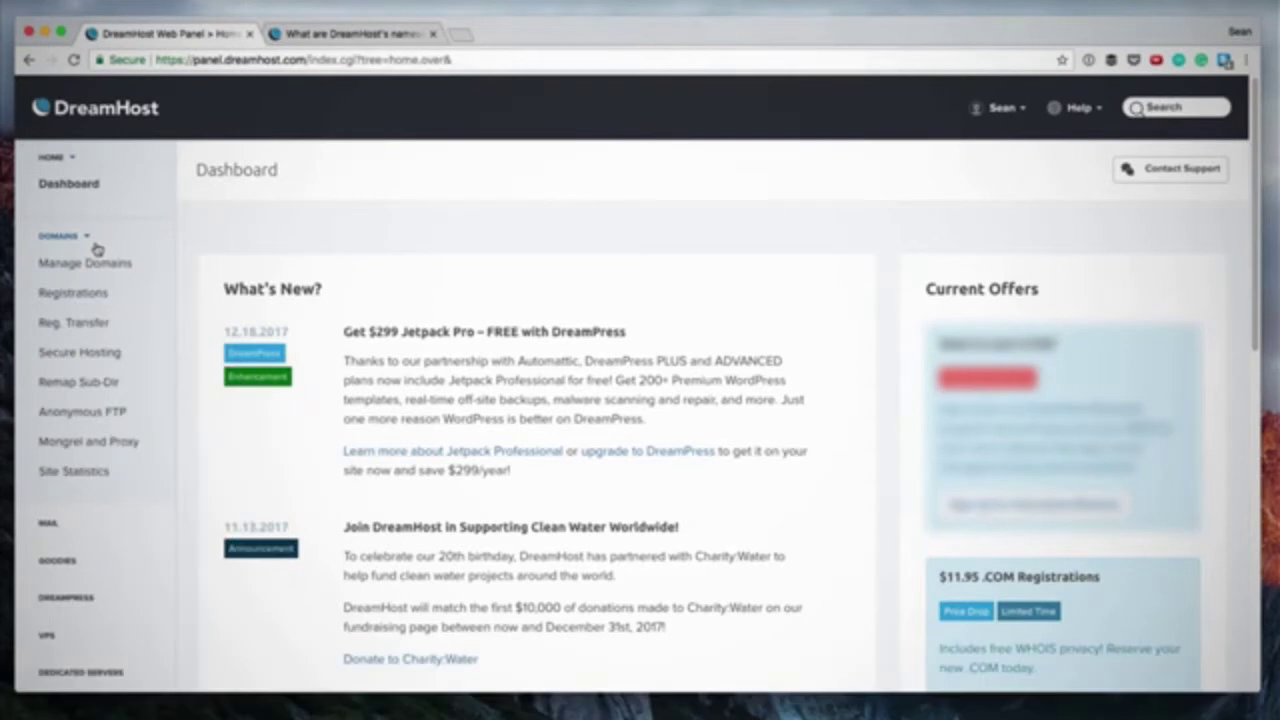
{"action": "left_click", "coordinate": [76, 298]}
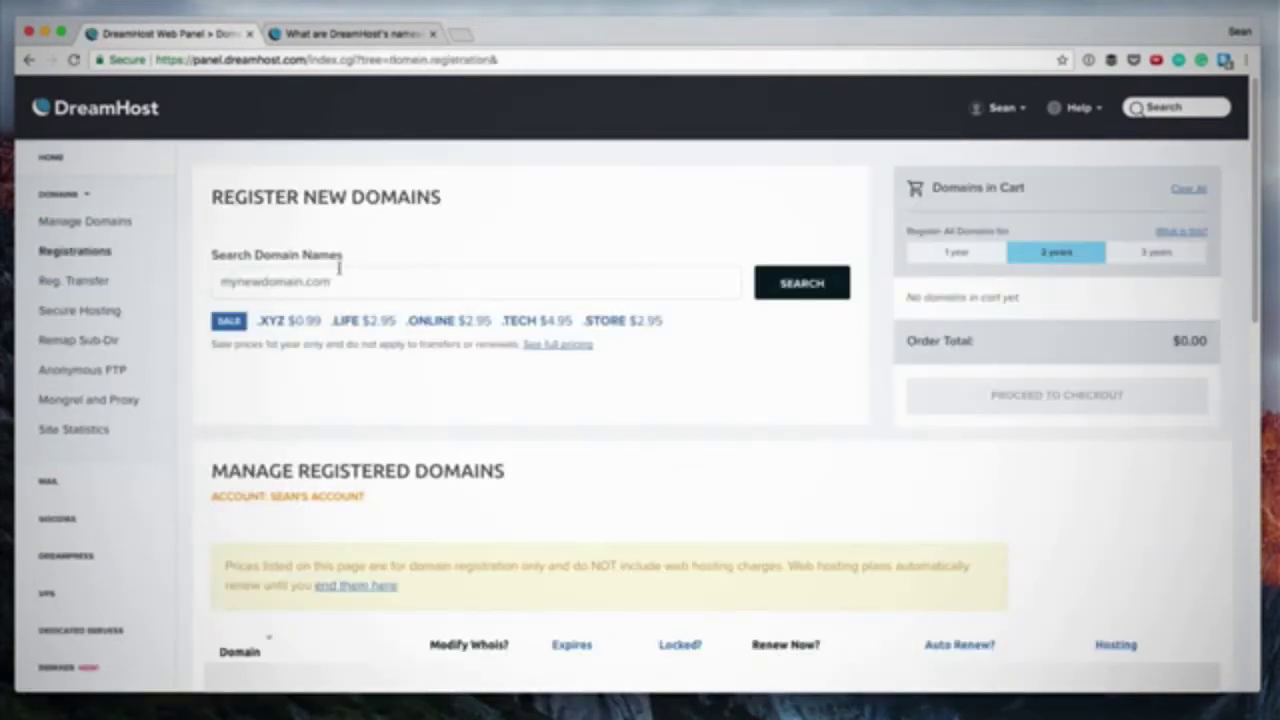
{"action": "left_click", "coordinate": [290, 279]}
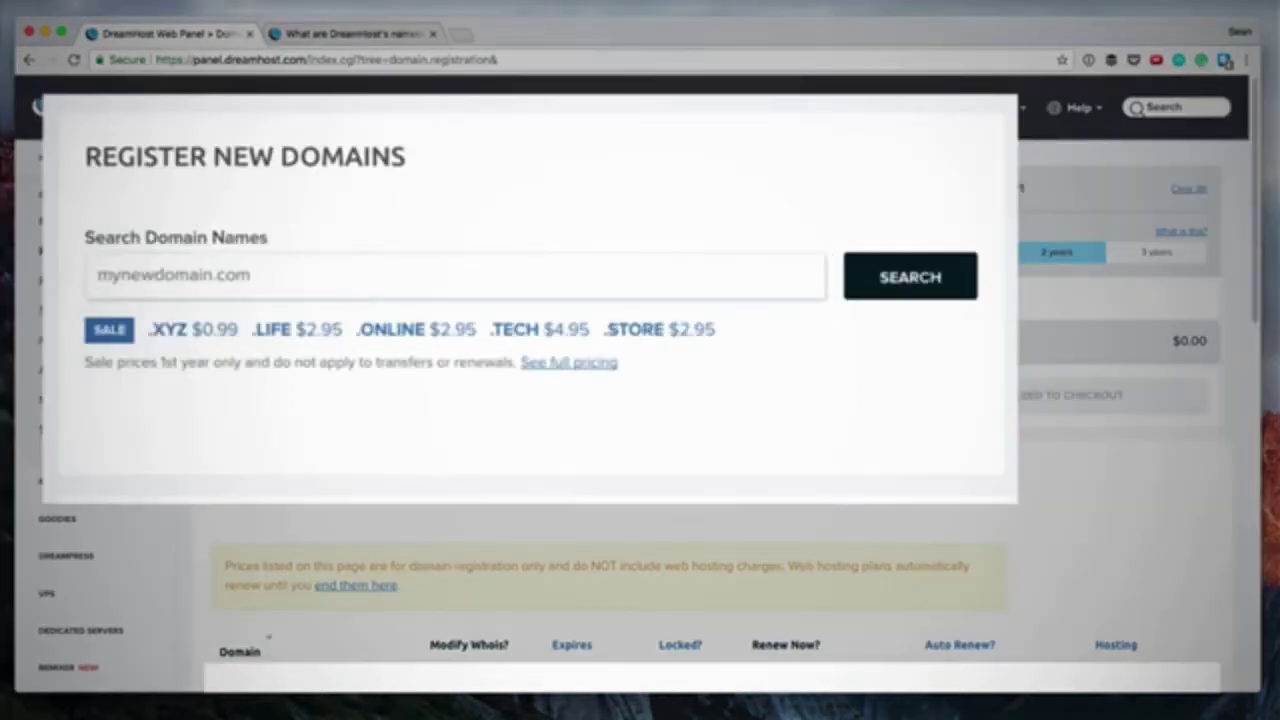
{"action": "type", "text": "mynewwe"}
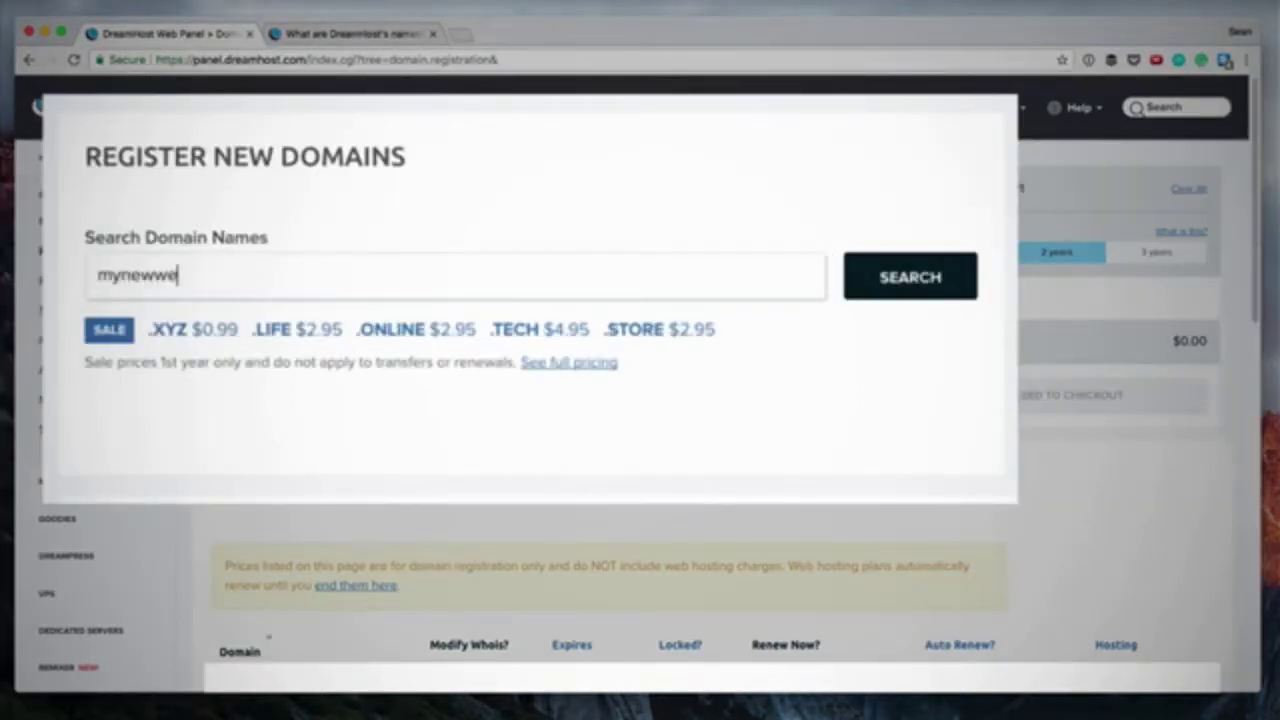
{"action": "type", "text": "bsite4488"}
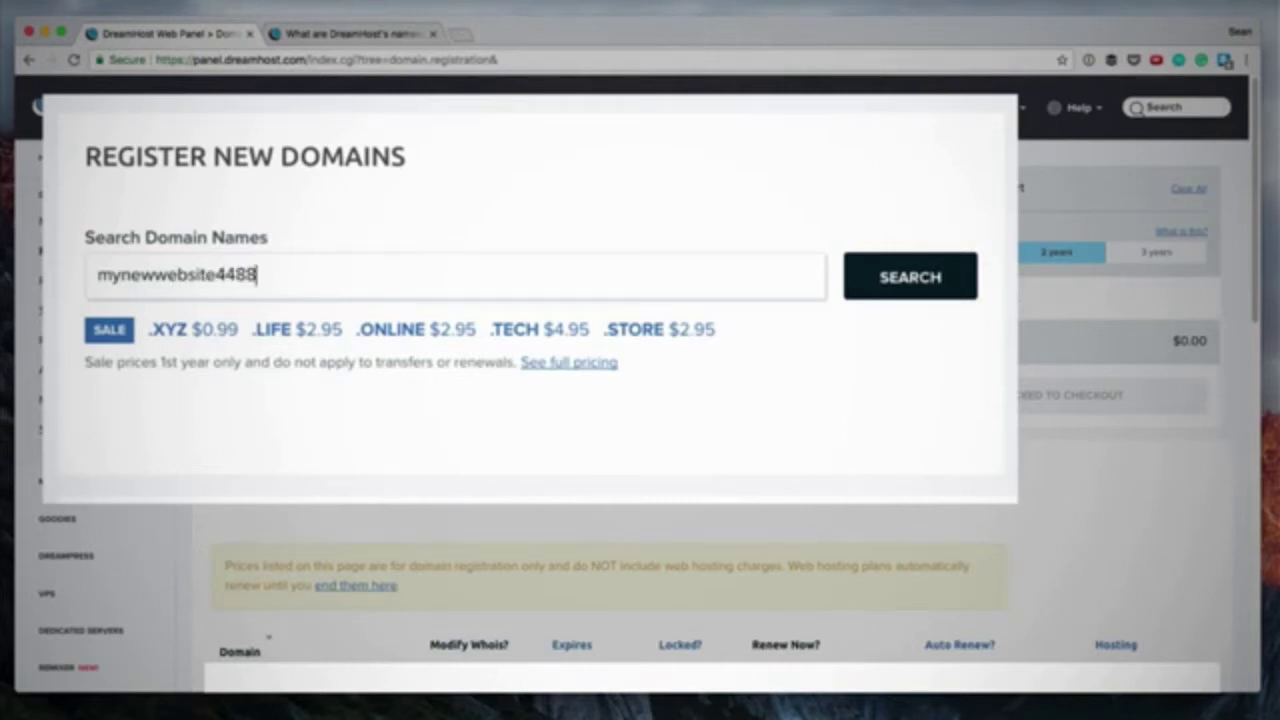
{"action": "type", "text": "00.com"}
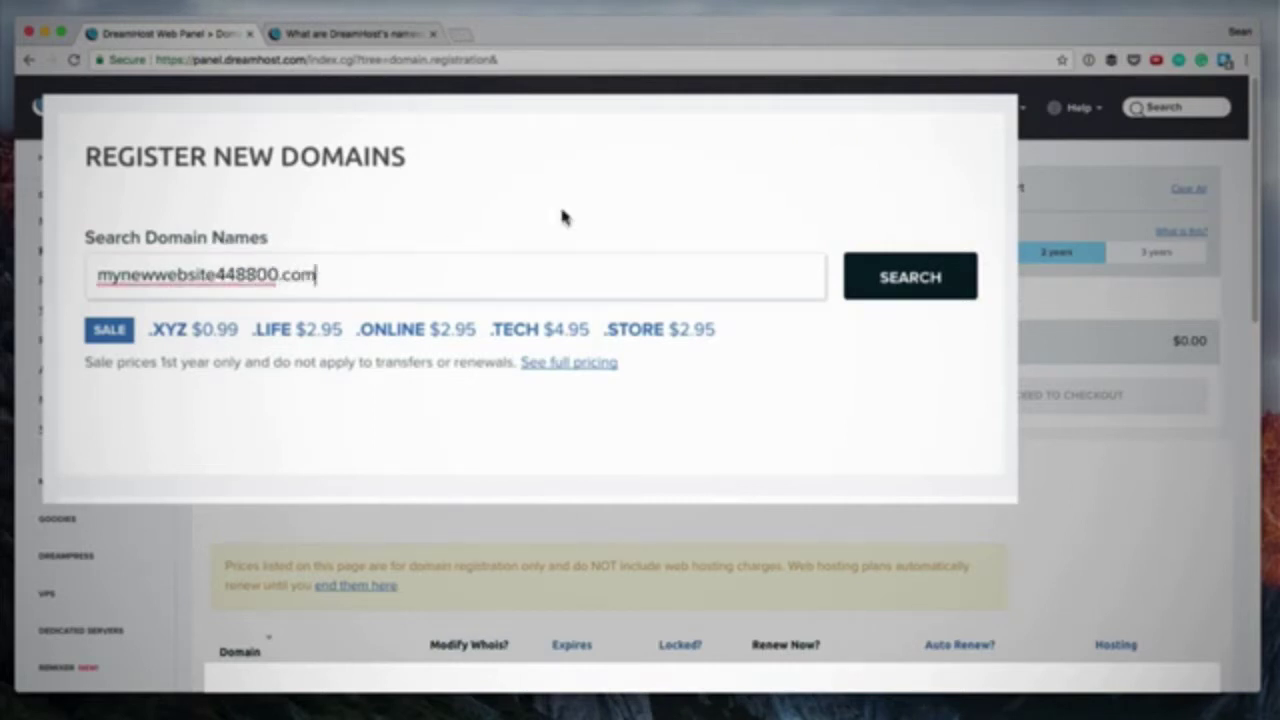
{"action": "left_click", "coordinate": [928, 282]}
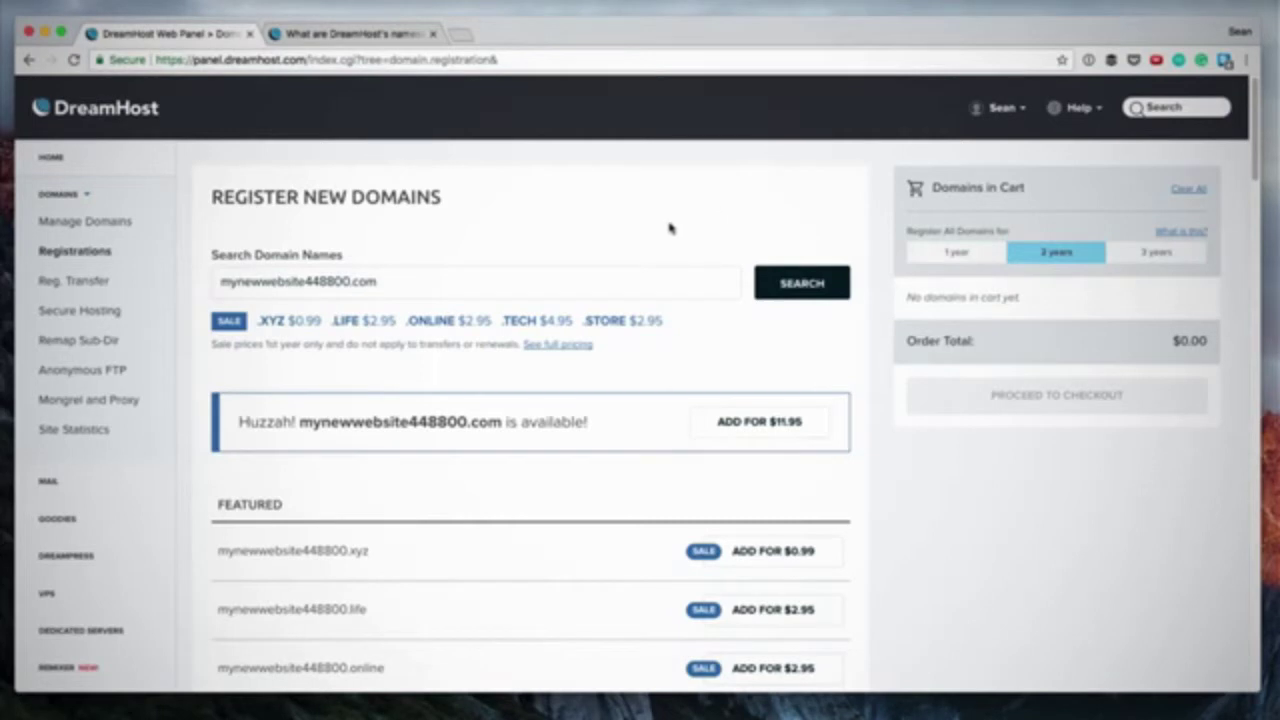
Choose a 1-year term and add mynewwebsite448800.com to the cart for $11.95.
{"action": "left_click", "coordinate": [952, 253]}
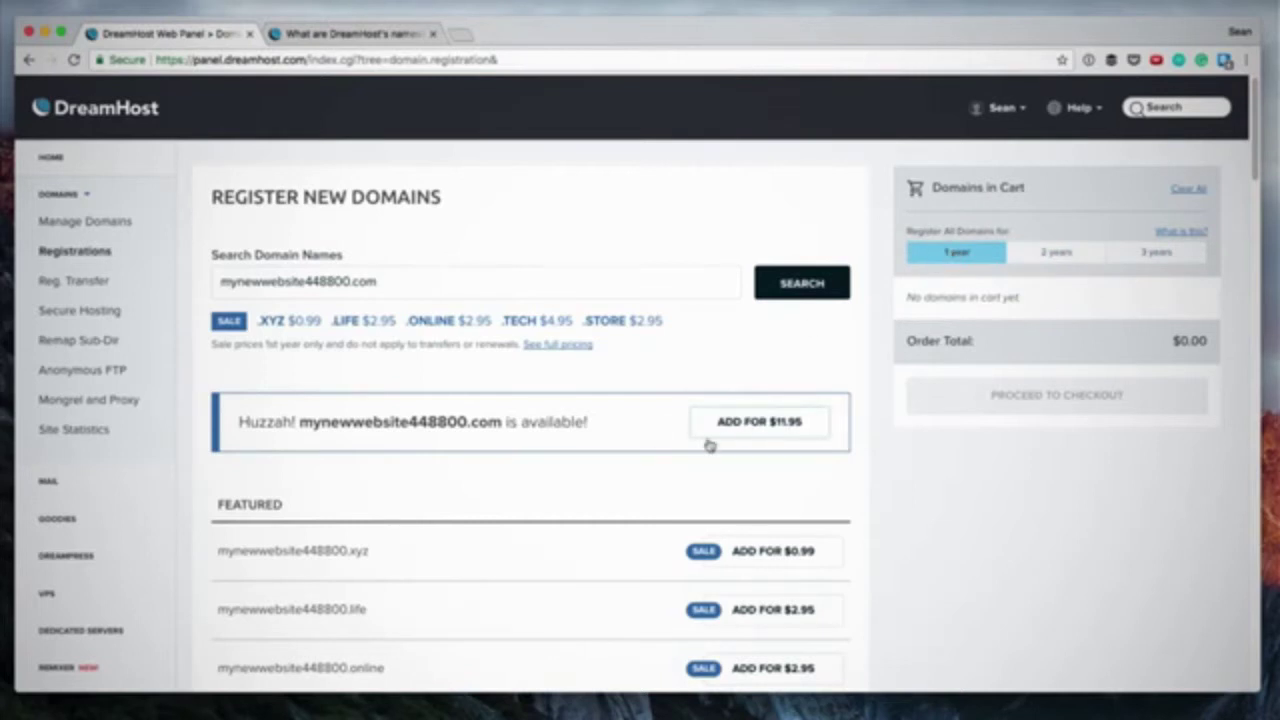
{"action": "left_click", "coordinate": [742, 421]}
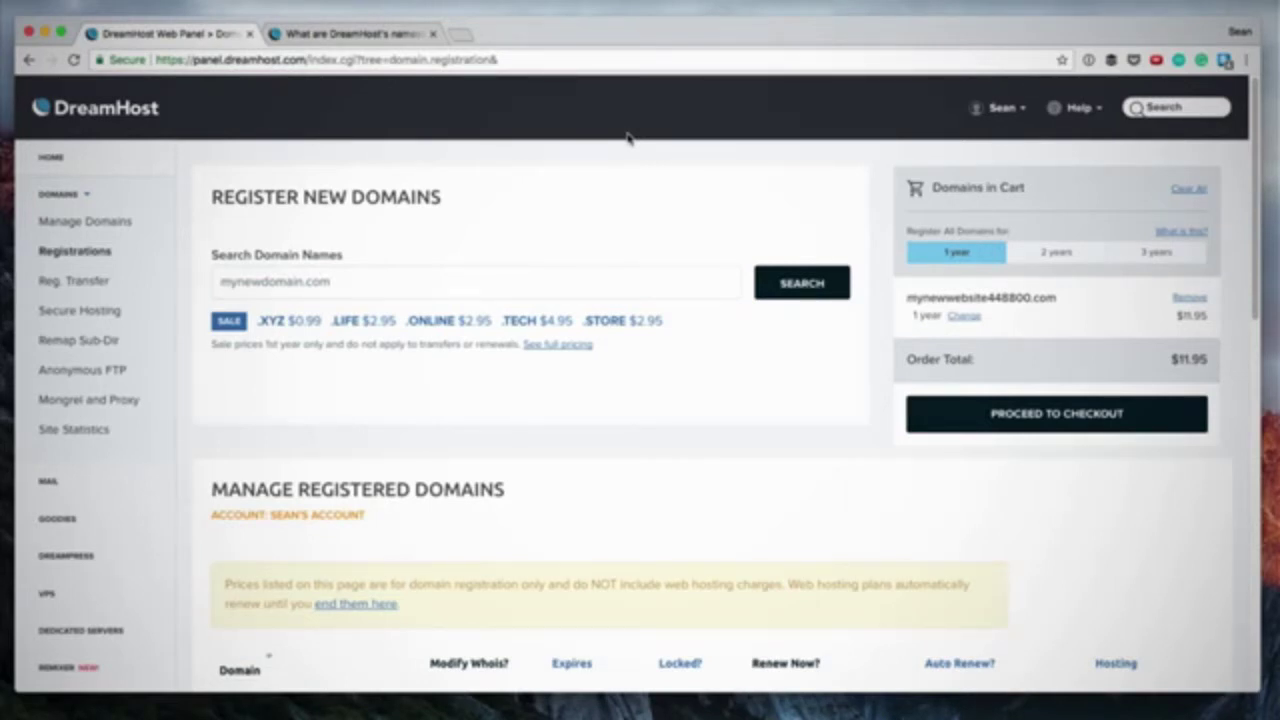
{"action": "scroll", "coordinate": [1190, 110], "scroll_direction": "down", "scroll_amount": 5}
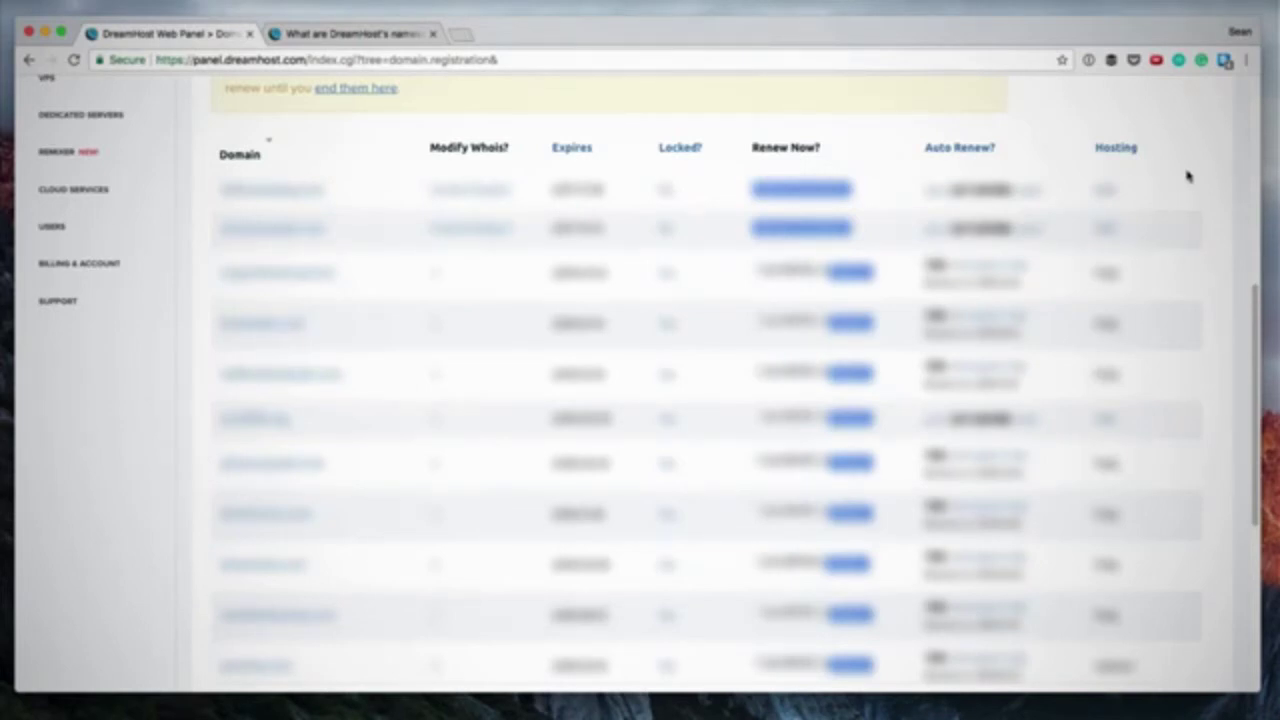
{"action": "scroll", "coordinate": [1188, 175], "scroll_direction": "up", "scroll_amount": 5}
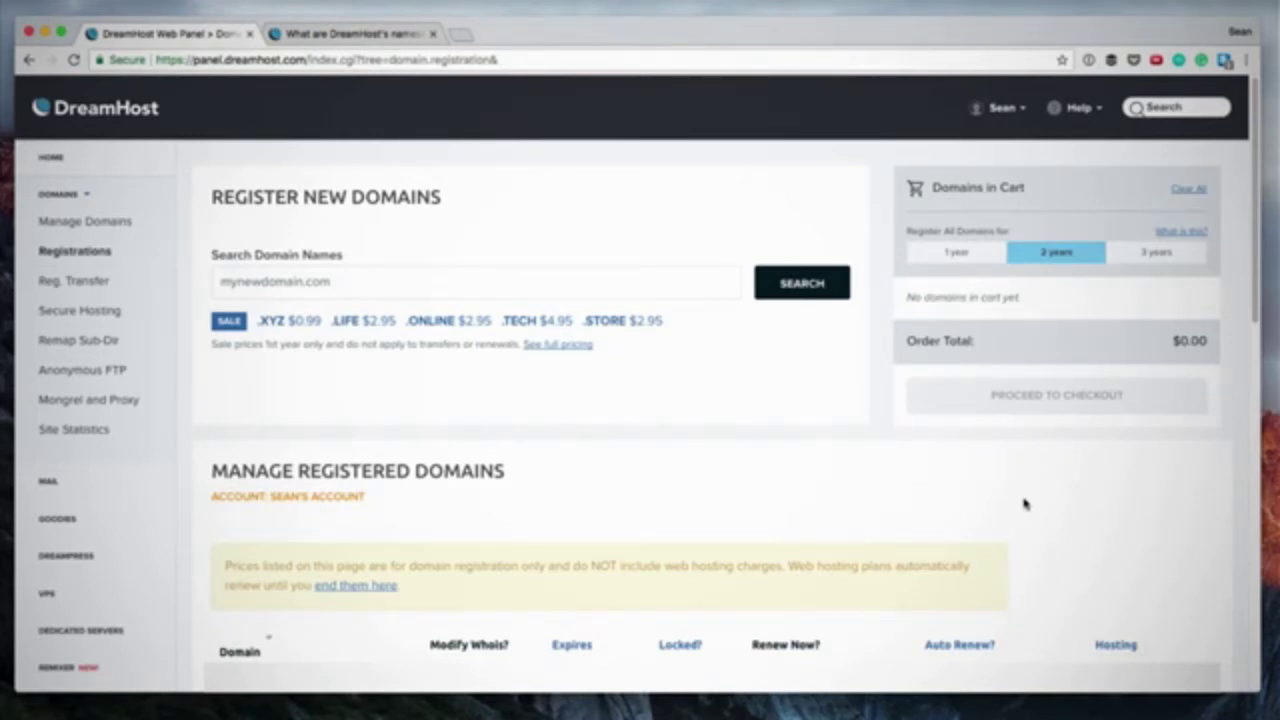
Start Fully Hosted setup in Manage Domains with mynewwebsite448800.com as the domain.
{"action": "left_click", "coordinate": [88, 222]}
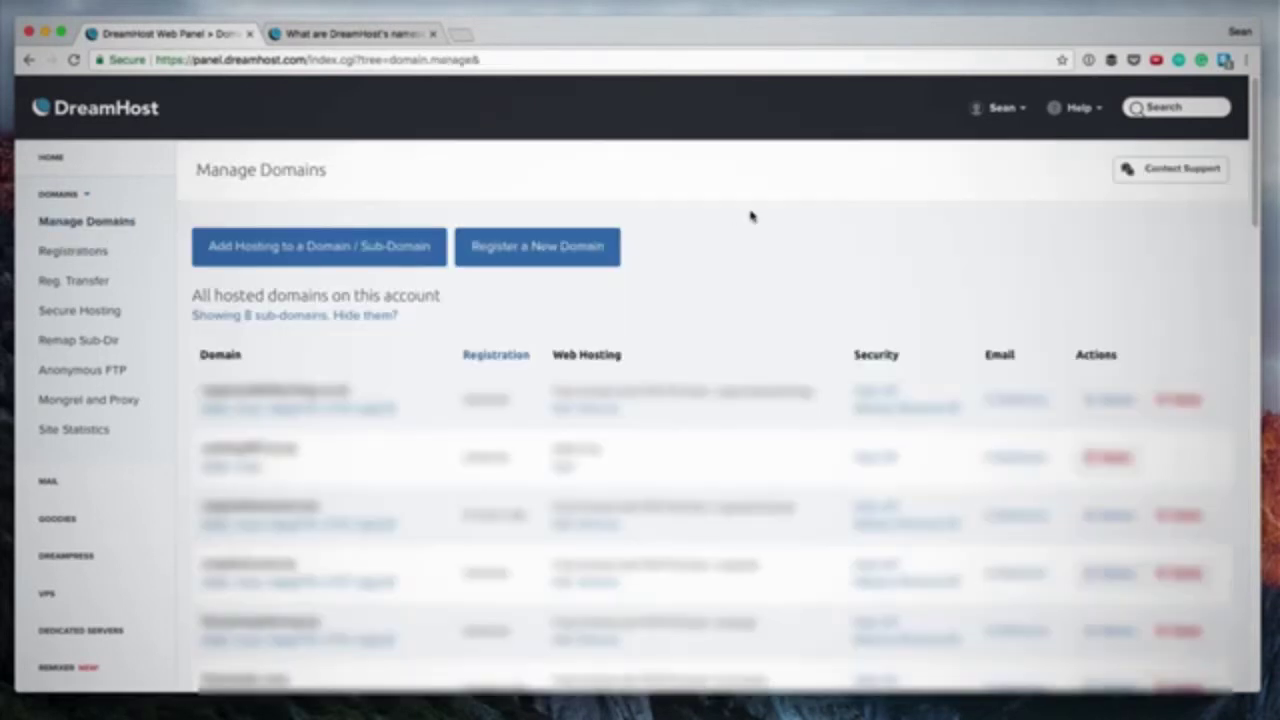
{"action": "left_click", "coordinate": [308, 258]}
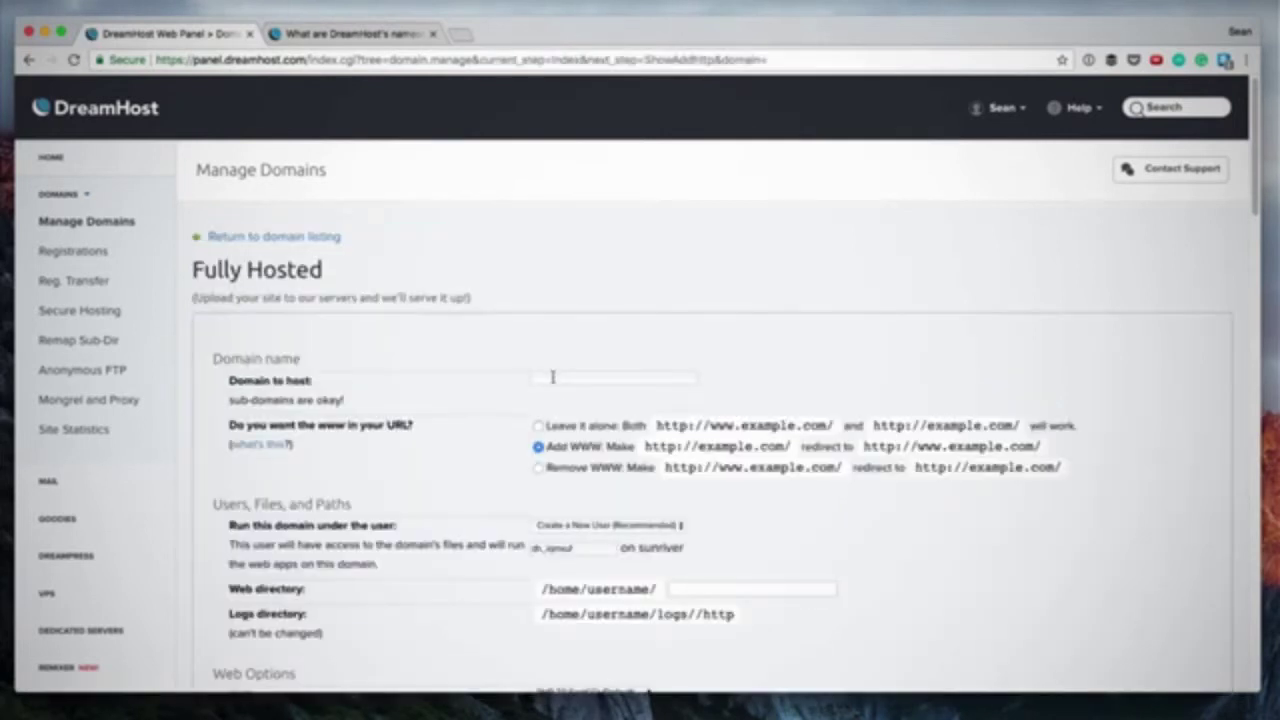
{"action": "left_click", "coordinate": [552, 377]}
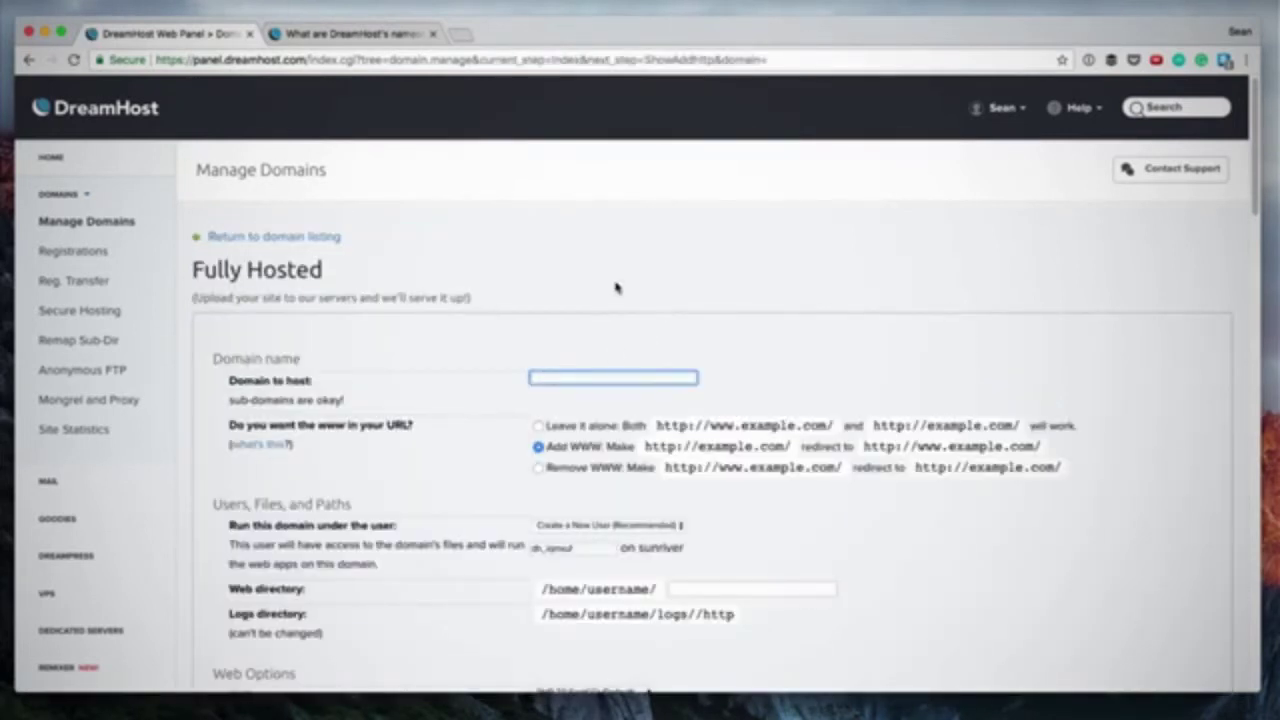
{"action": "type", "text": "mynewwebsite448800.com"}
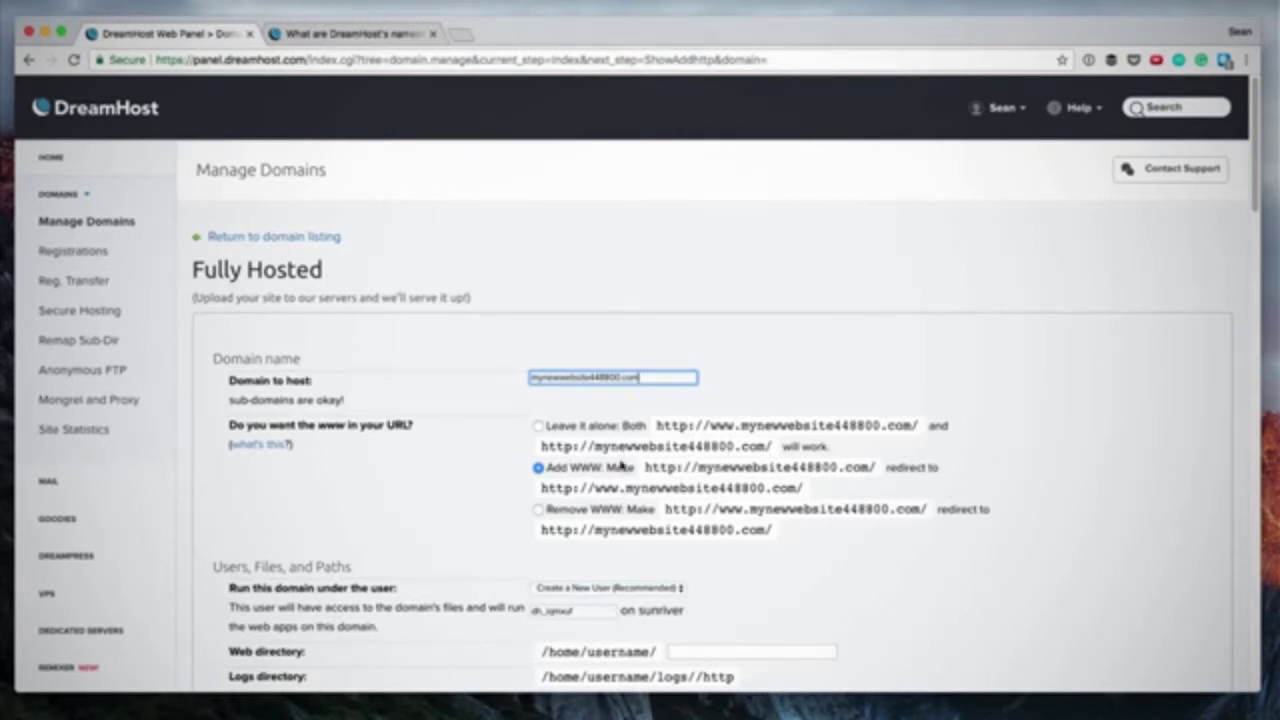
Select Remove WWW, keep Create a New User, and review PHP 7.0 FastCGI web options.
{"action": "left_click", "coordinate": [539, 511]}
{"action": "left_click_drag", "start_coordinate": [543, 533], "coordinate": [777, 537]}
{"action": "left_click", "coordinate": [814, 540]}
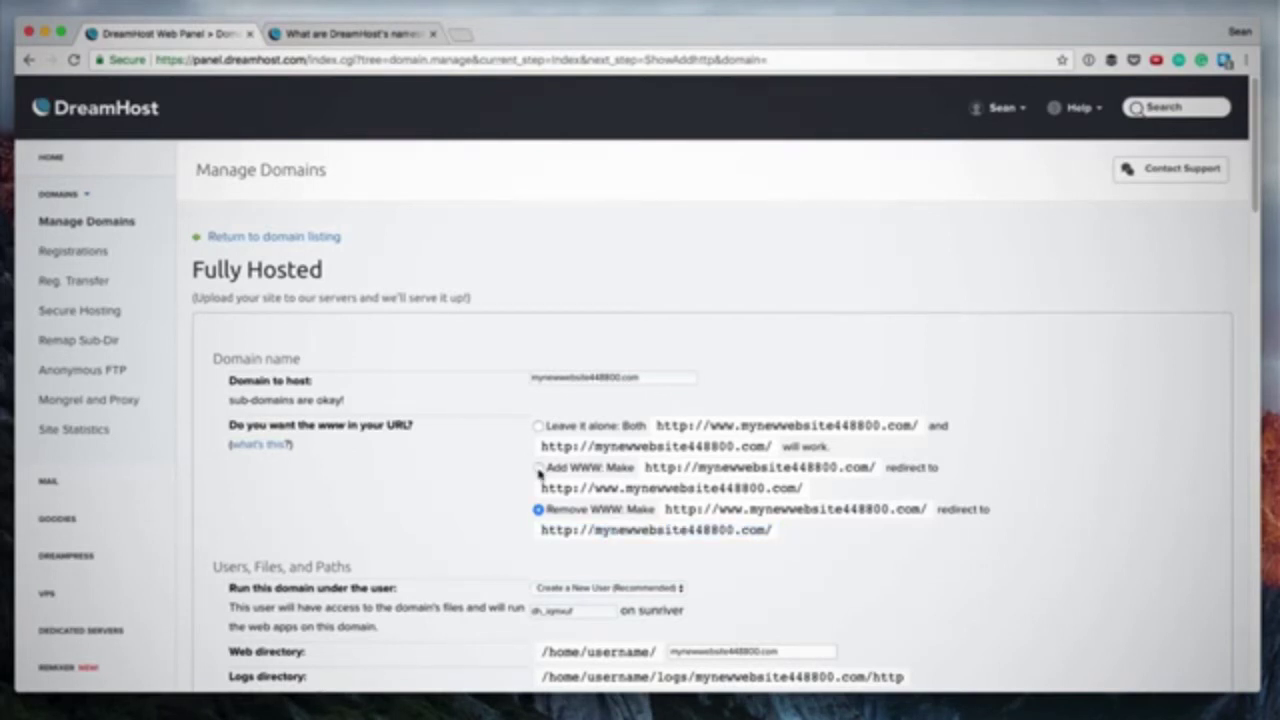
{"action": "left_click", "coordinate": [539, 470]}
{"action": "left_click", "coordinate": [538, 510]}
{"action": "key", "text": "Tab"}
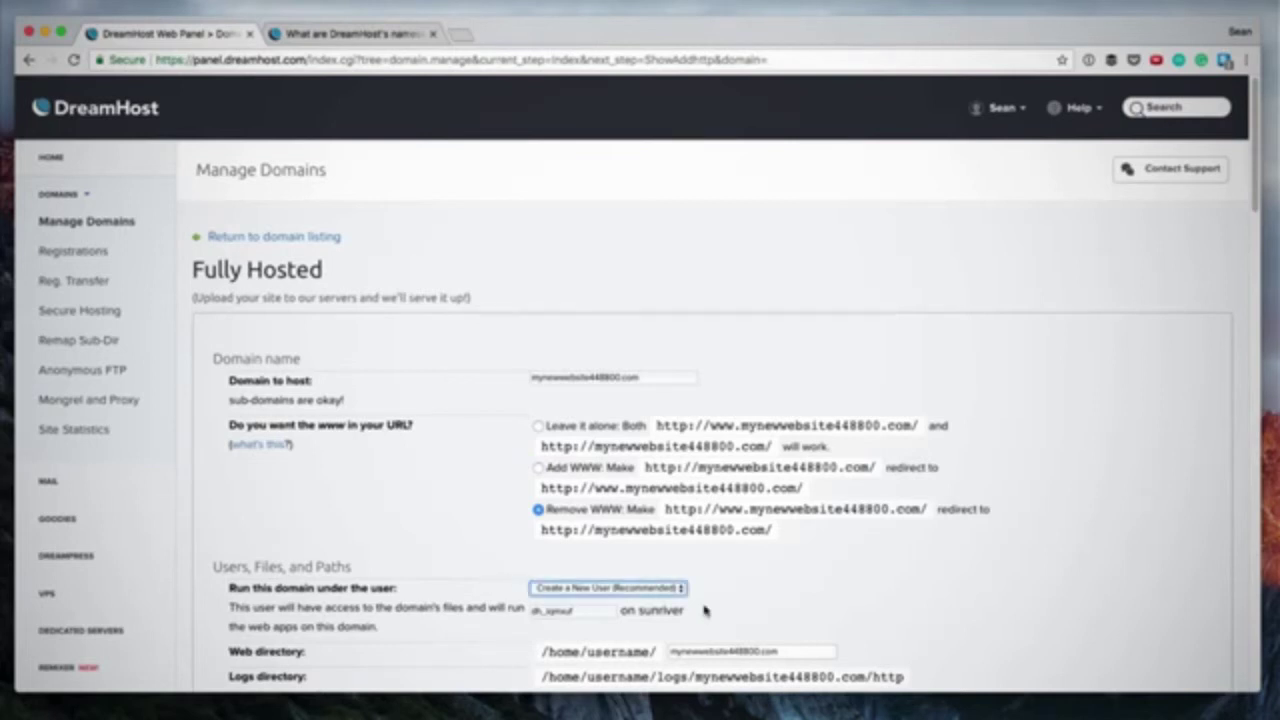
{"action": "left_click", "coordinate": [625, 610]}
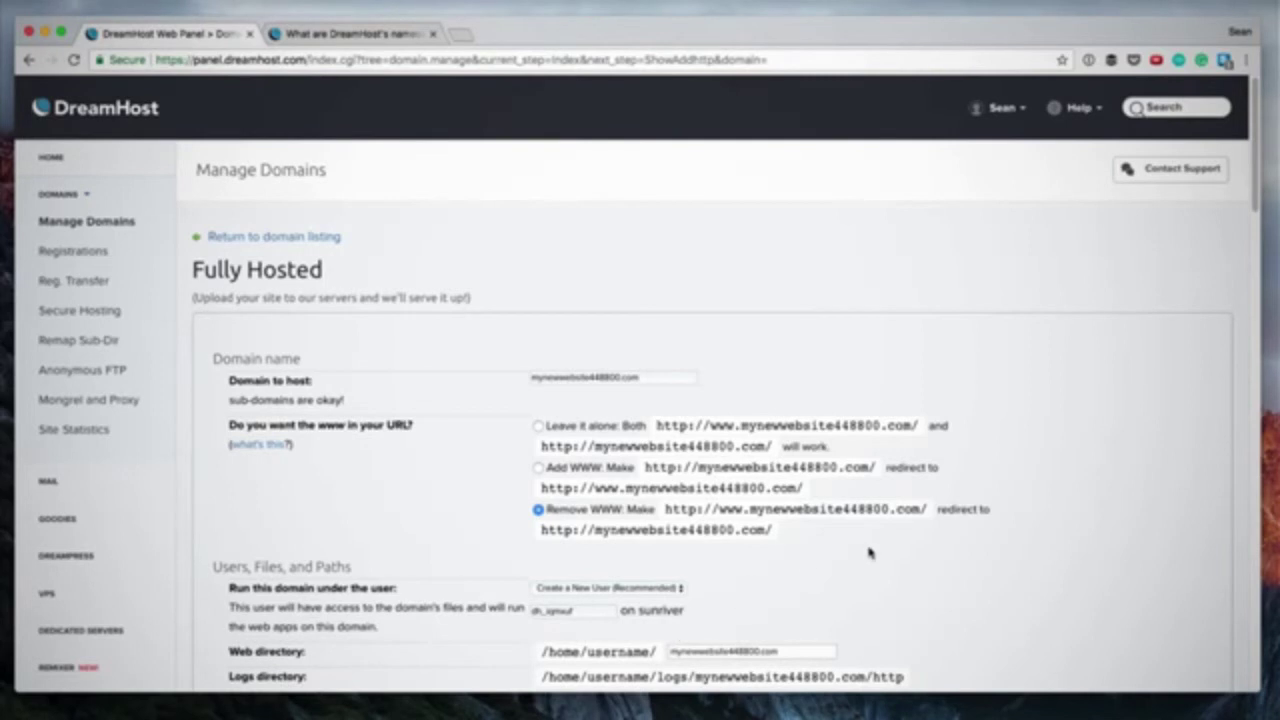
{"action": "scroll", "coordinate": [870, 552], "scroll_direction": "down", "scroll_amount": 5}
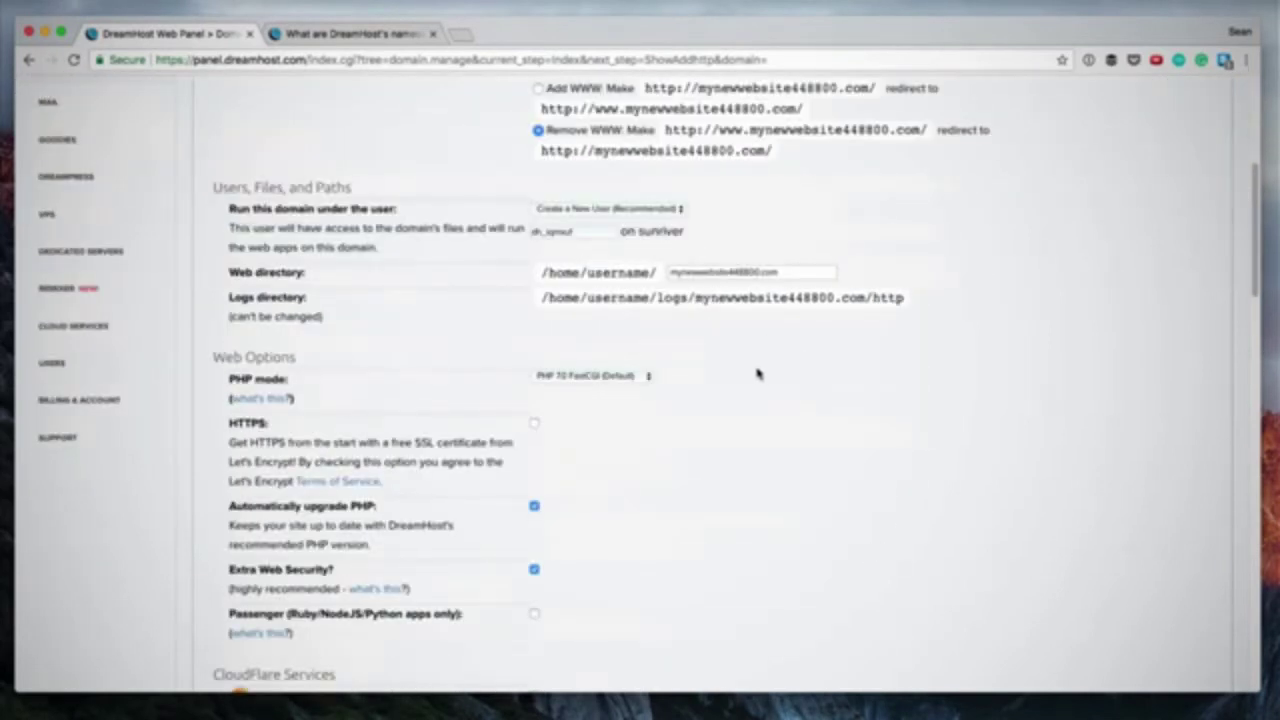
{"action": "scroll", "coordinate": [697, 434], "scroll_direction": "down", "scroll_amount": 4}
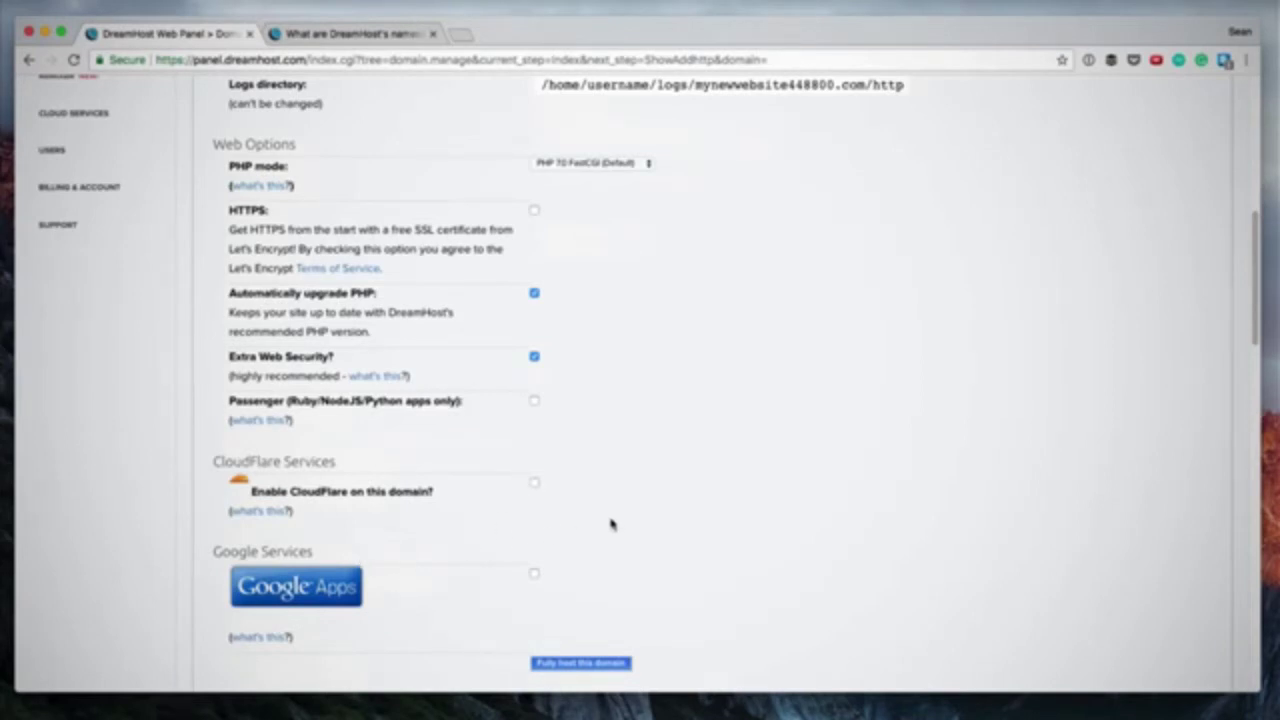
Fully host mynewwebsite448800.com and review the new SFTP user details in the Success message.
{"action": "left_click", "coordinate": [581, 665]}
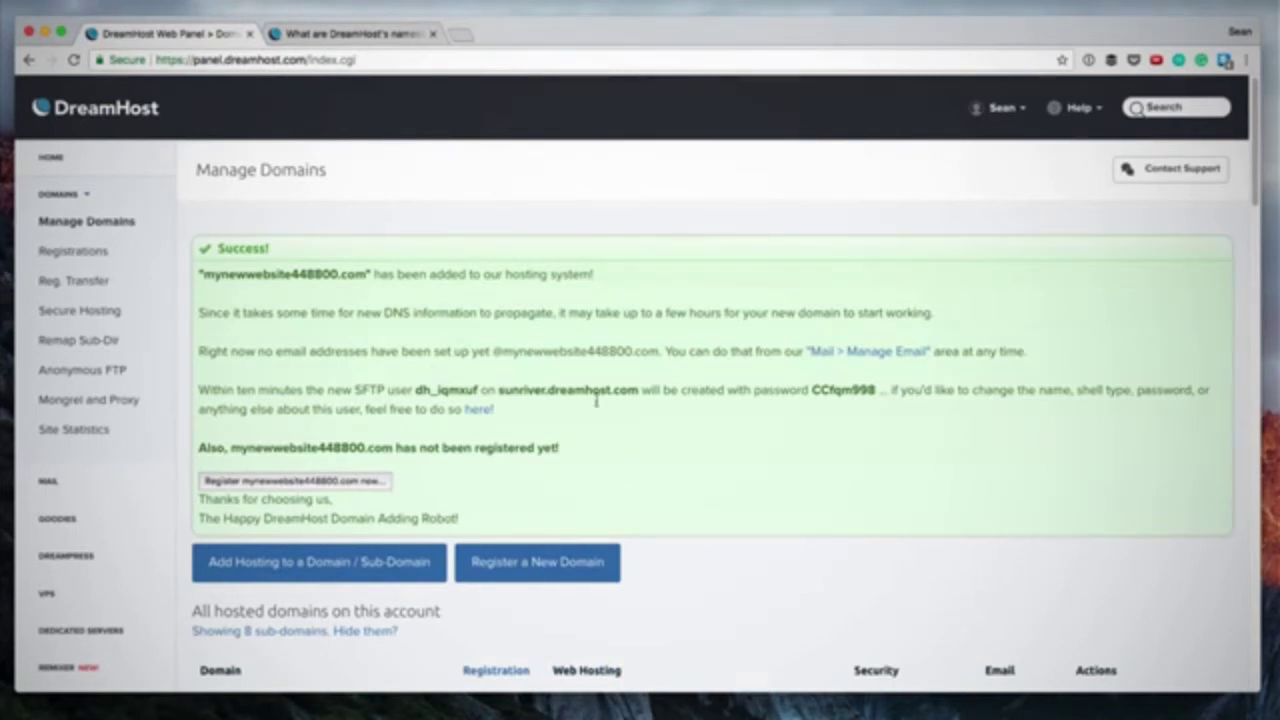
{"action": "double_click", "coordinate": [400, 391]}
{"action": "left_click", "coordinate": [757, 390]}
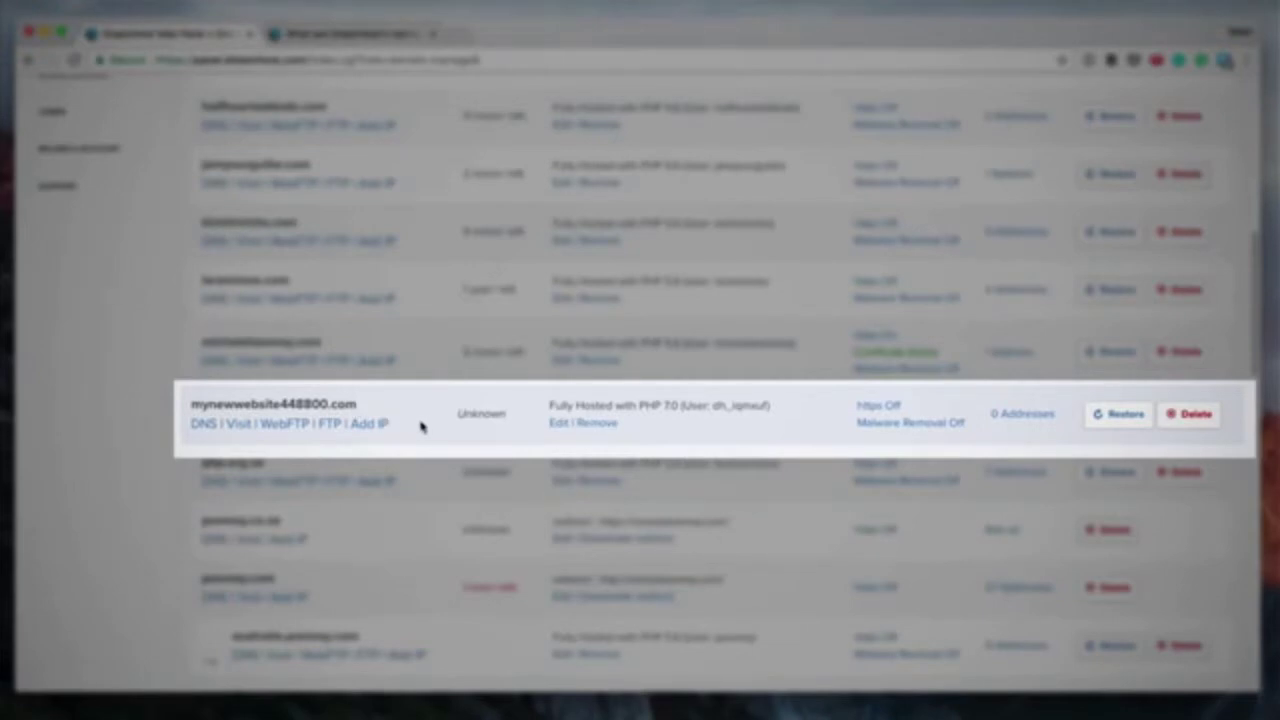
Delete mynewwebsite448800.com's hosting after ticking 'Yes, I'm sure!'.
{"action": "left_click", "coordinate": [1189, 415]}
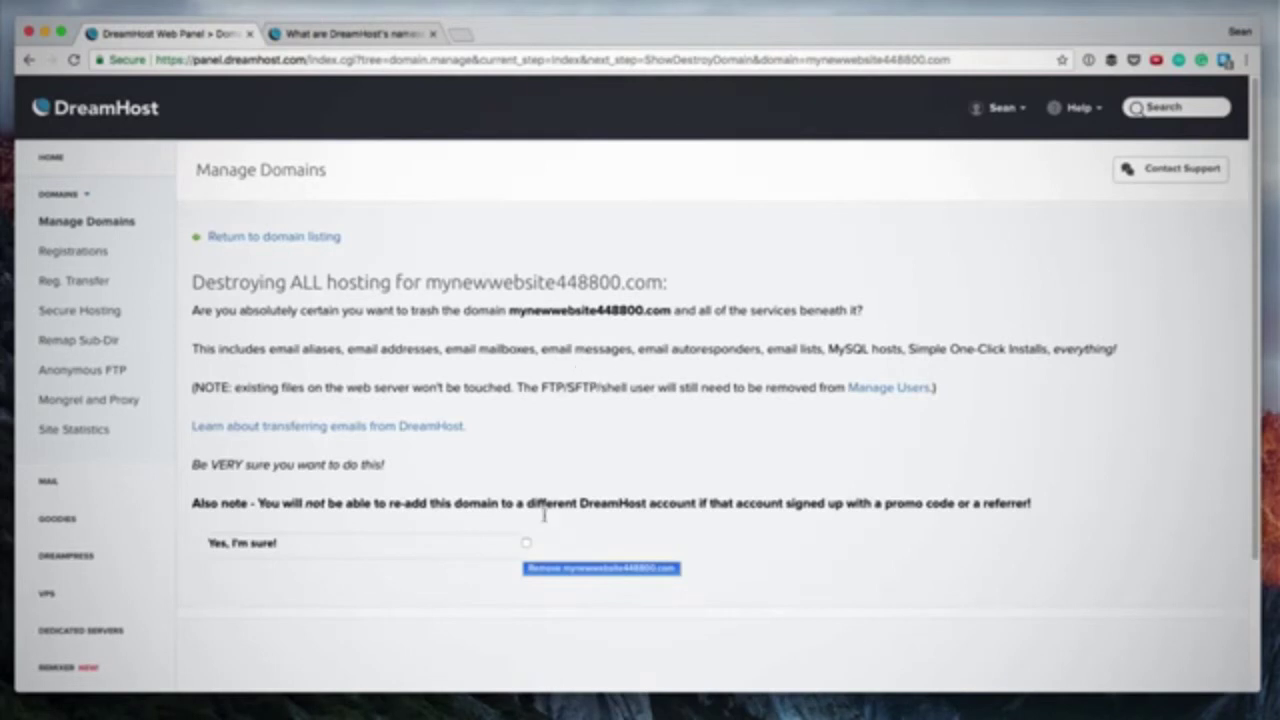
{"action": "left_click", "coordinate": [526, 543]}
{"action": "left_click", "coordinate": [587, 569]}
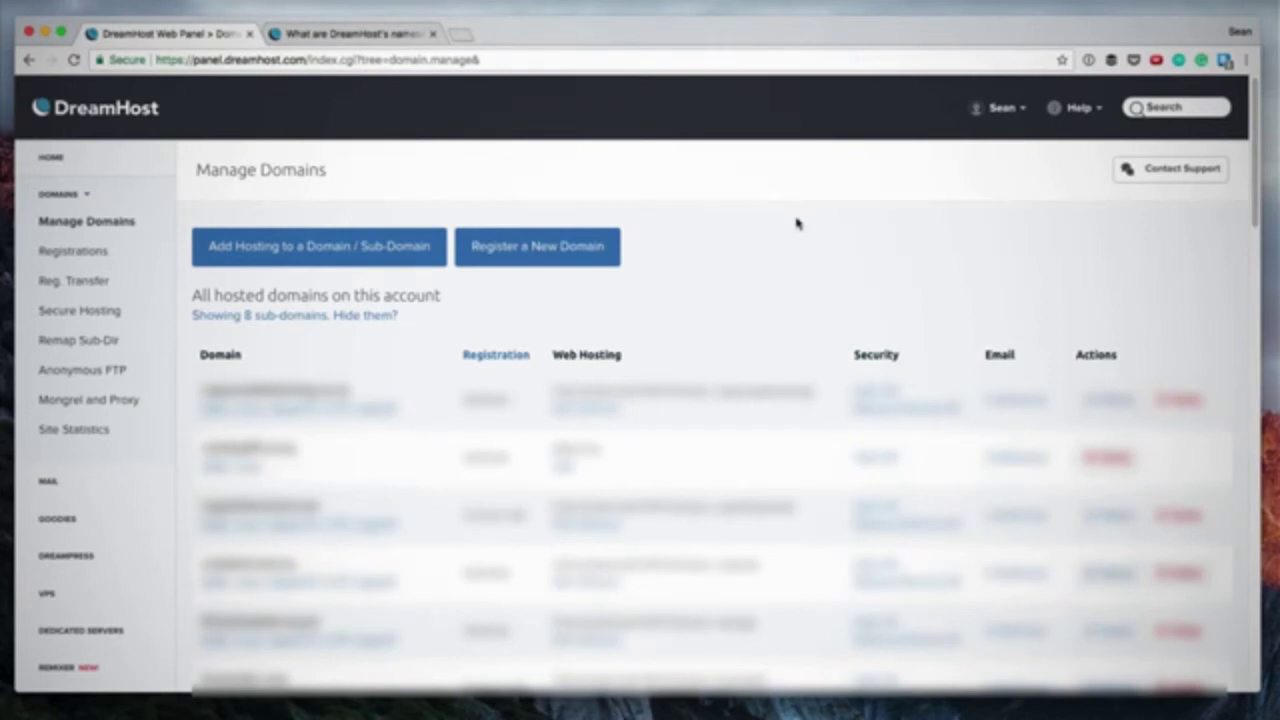
{"action": "left_click", "coordinate": [377, 40]}
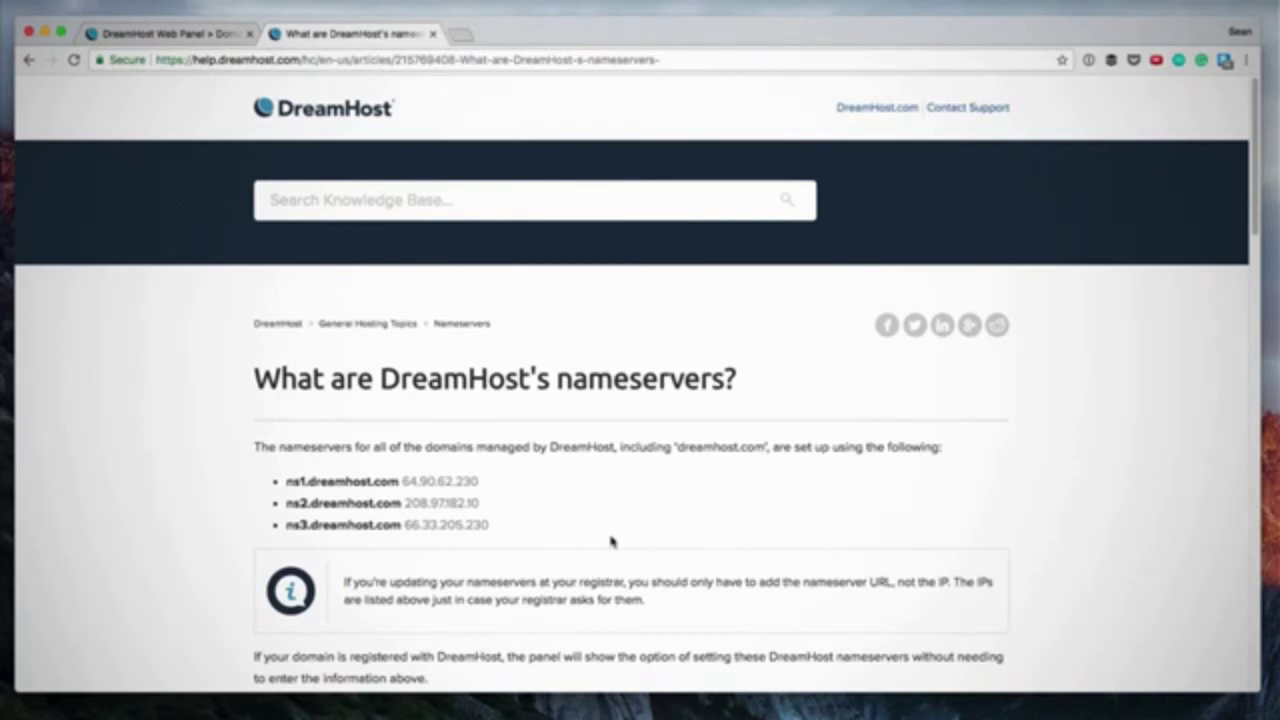
{"action": "key", "text": "ctrl+shift+Tab"}
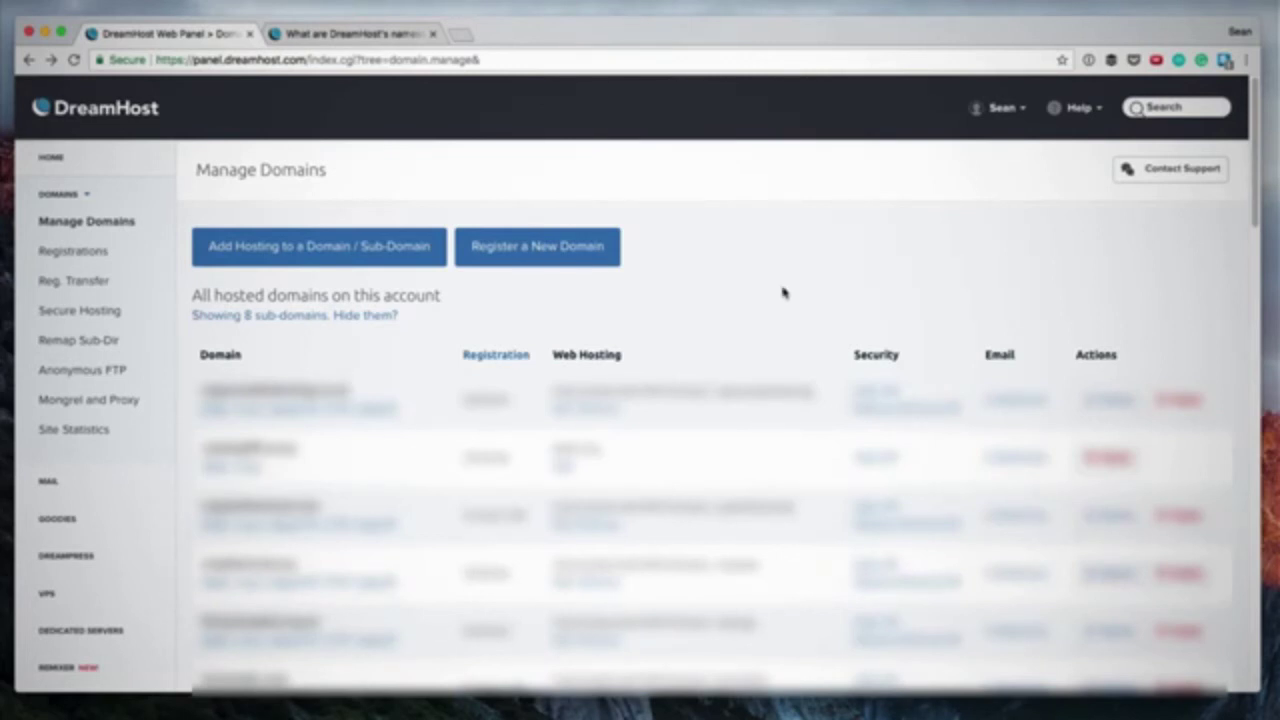
Go to Add Hosting to a Domain and scroll to DNS Only, showing ns1–ns3.dreamhost.com.
{"action": "left_click", "coordinate": [537, 246]}
{"action": "left_click", "coordinate": [301, 254]}
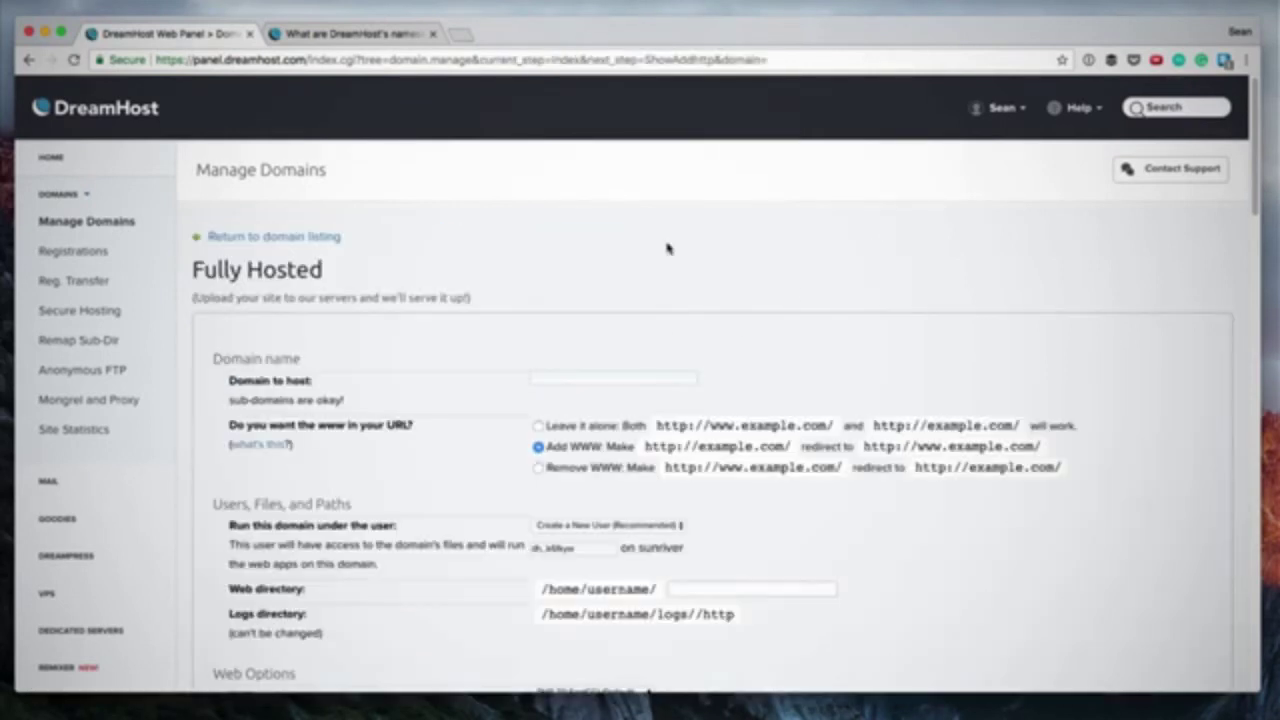
{"action": "scroll", "coordinate": [694, 261], "scroll_direction": "down", "scroll_amount": 10}
{"action": "scroll", "coordinate": [694, 261], "scroll_direction": "down", "scroll_amount": 12}
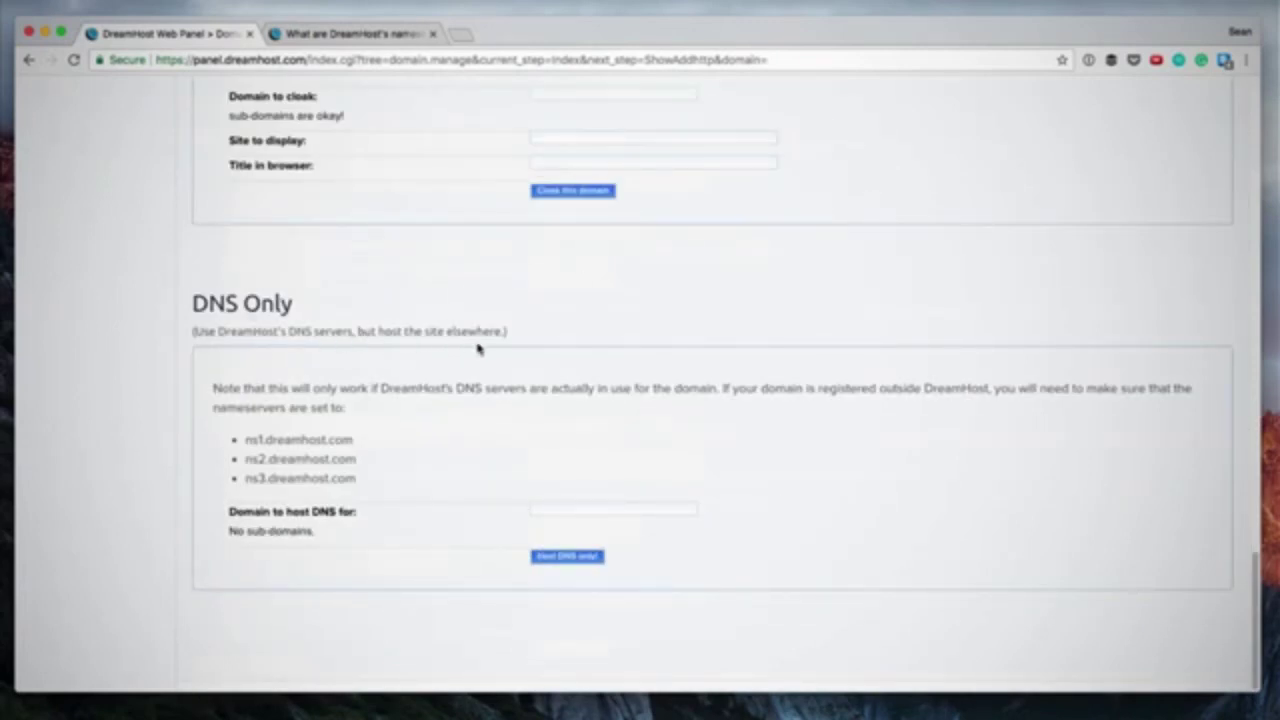
Enter yournewdomain.com as the 'Domain to host DNS for'.
{"action": "left_click", "coordinate": [554, 510]}
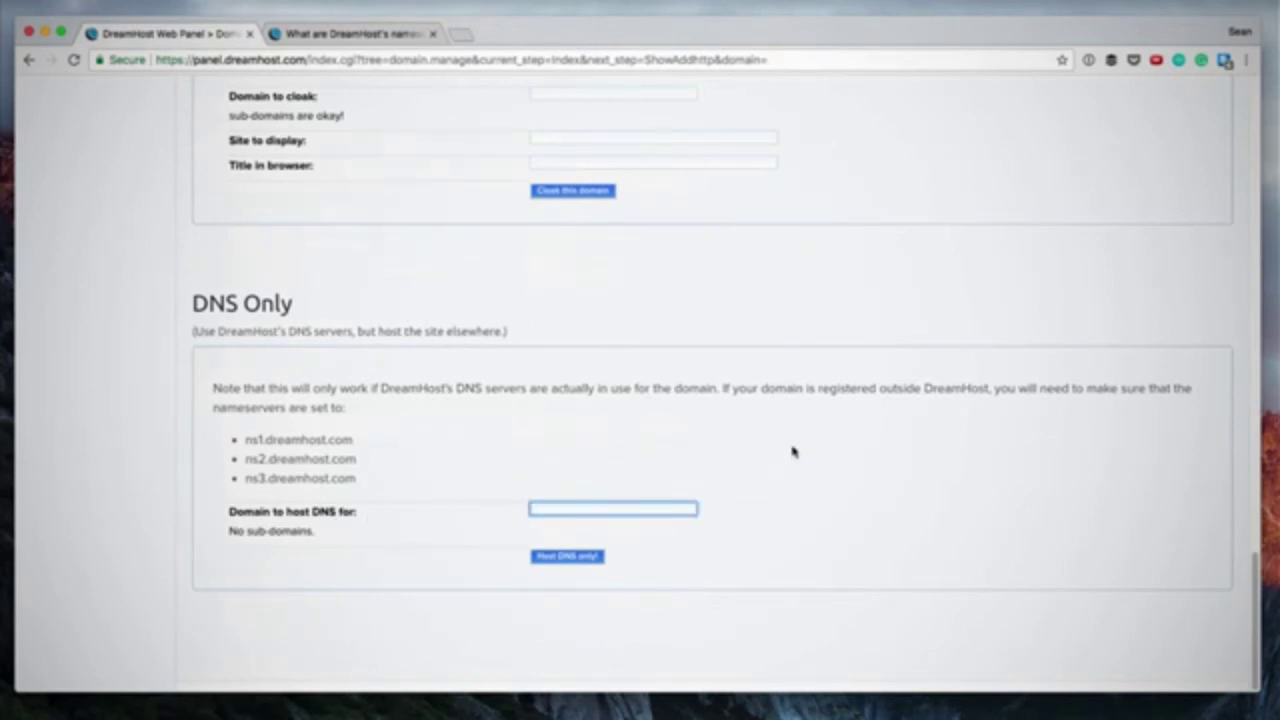
{"action": "type", "text": "yournewdomain.com"}
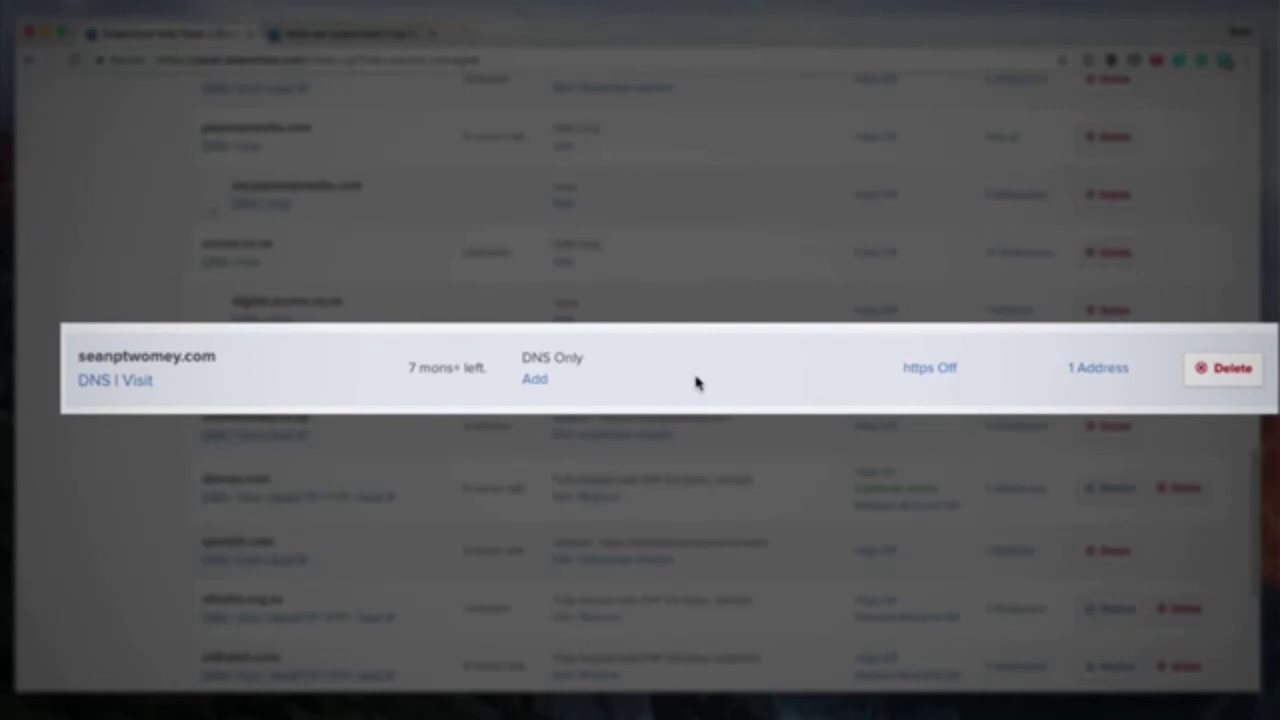
Open the DNS Only domain's DNS page and scroll to its three custom records.
{"action": "left_click", "coordinate": [94, 382]}
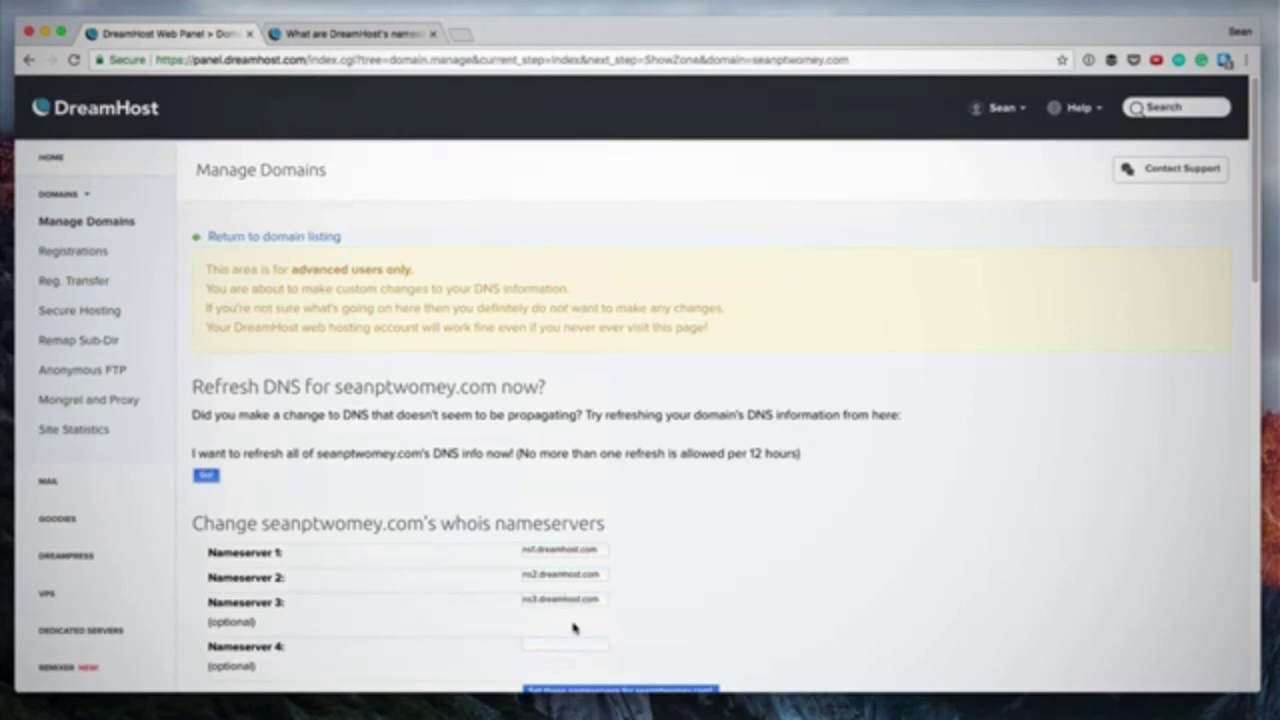
{"action": "scroll", "coordinate": [1109, 226], "scroll_direction": "down", "scroll_amount": 6}
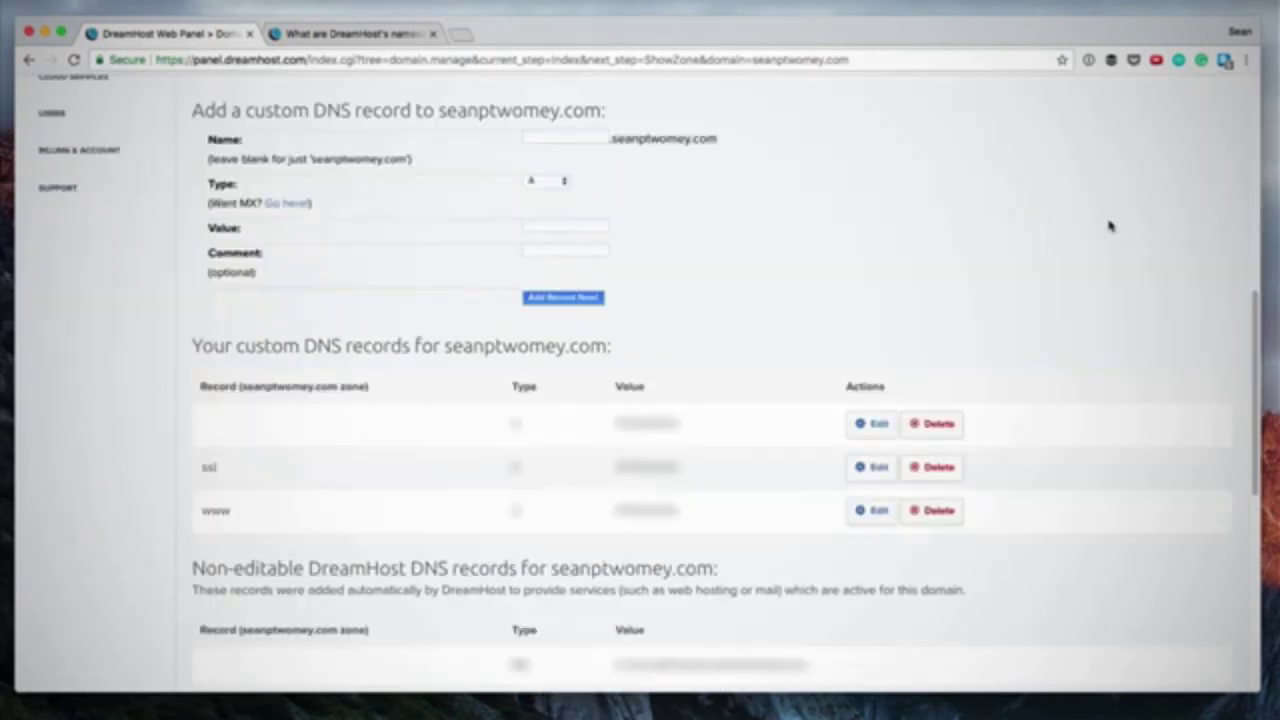